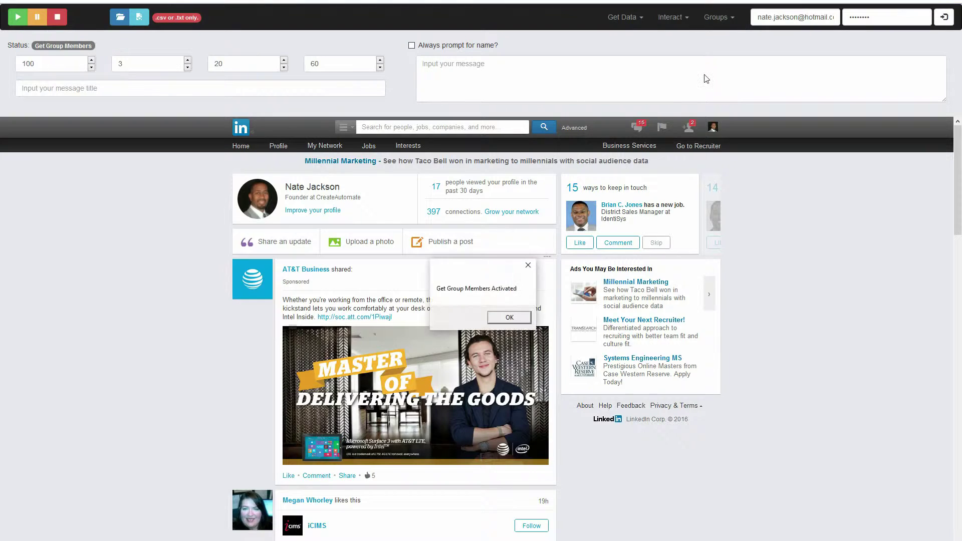
Dismiss the Get Group Members prompts, load myGroups.csv from the Desktop as the group list, and start the run
{"action": "left_click", "coordinate": [507, 318]}
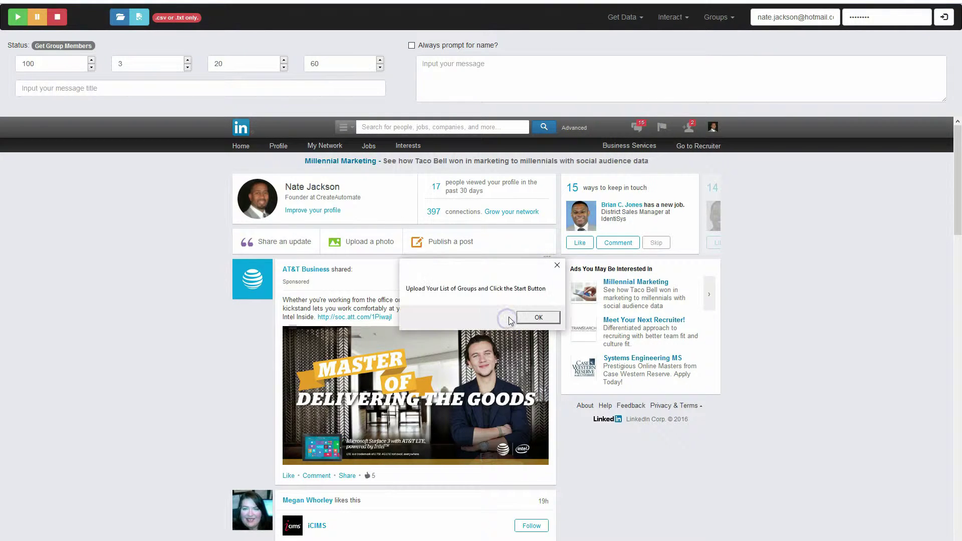
{"action": "left_click", "coordinate": [530, 318]}
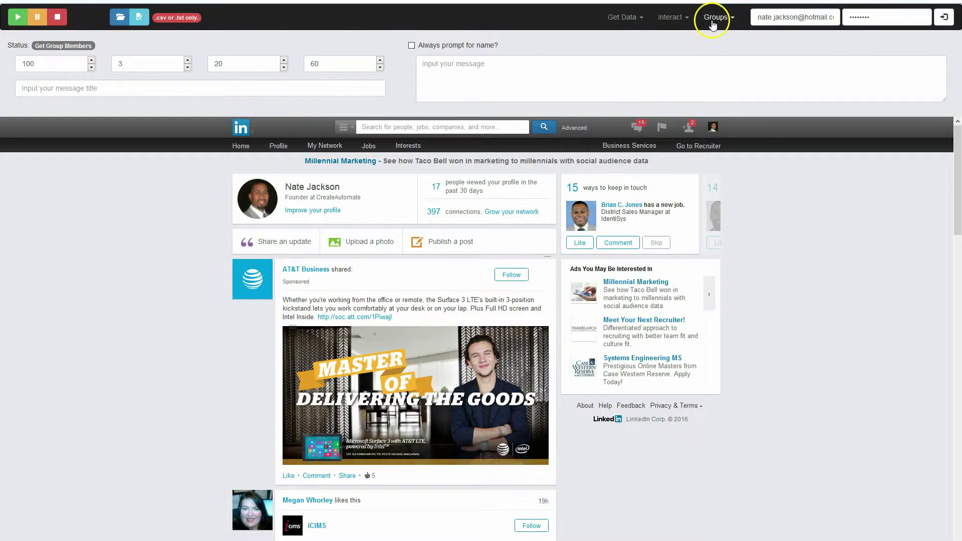
{"action": "left_click", "coordinate": [118, 19]}
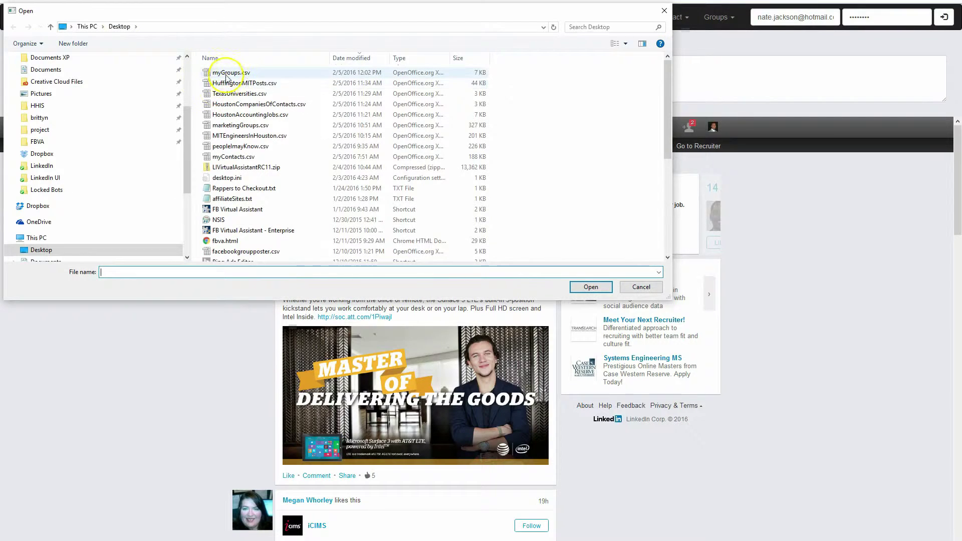
{"action": "left_click", "coordinate": [226, 74]}
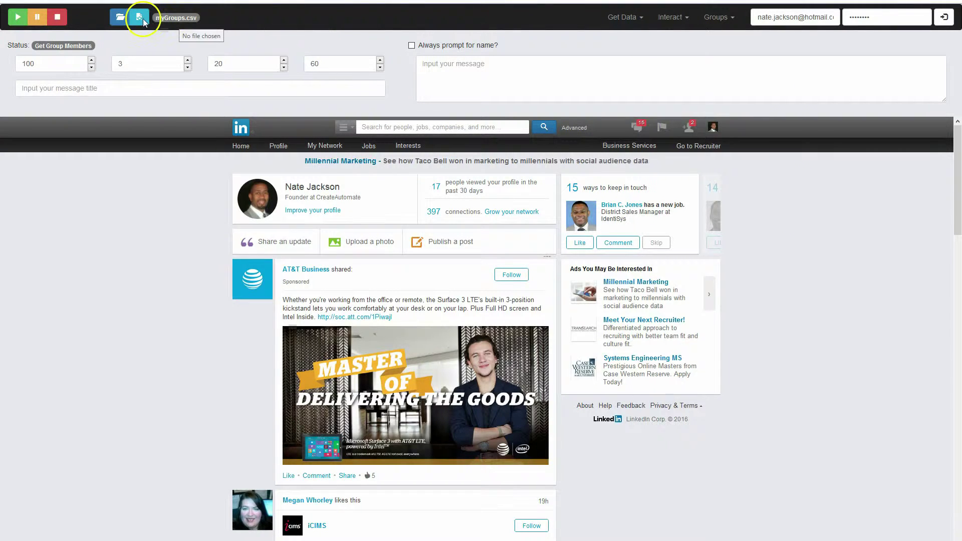
{"action": "left_click", "coordinate": [17, 23]}
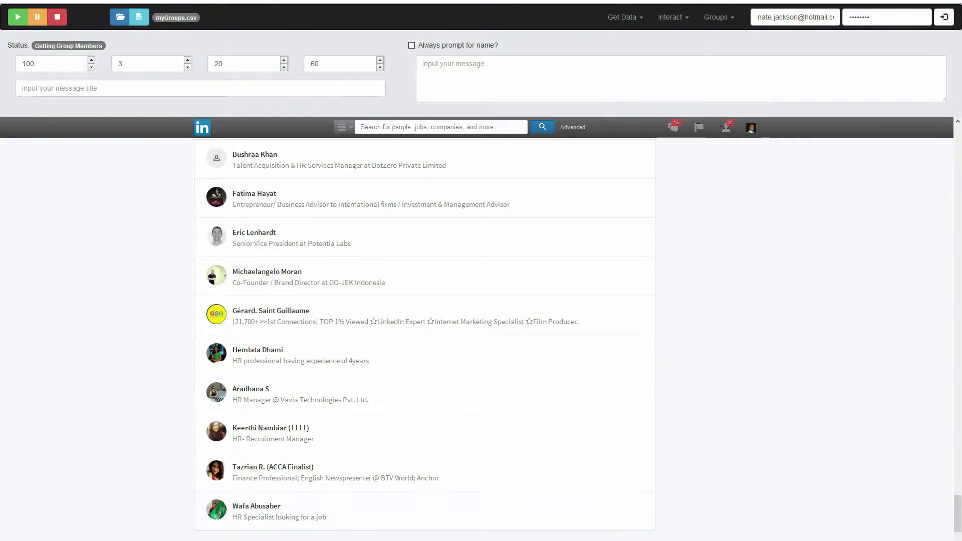
Switch to File Explorer and open the MyGroups folder under Documents > CreateAutomate > LIVA > Groups
{"action": "mouse_move", "coordinate": [286, 540]}
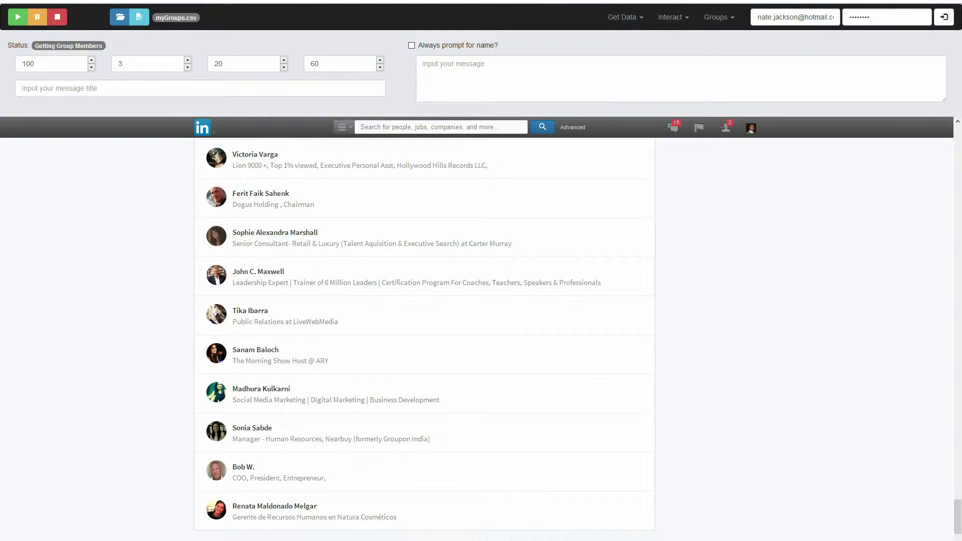
{"action": "key", "text": "super+x"}
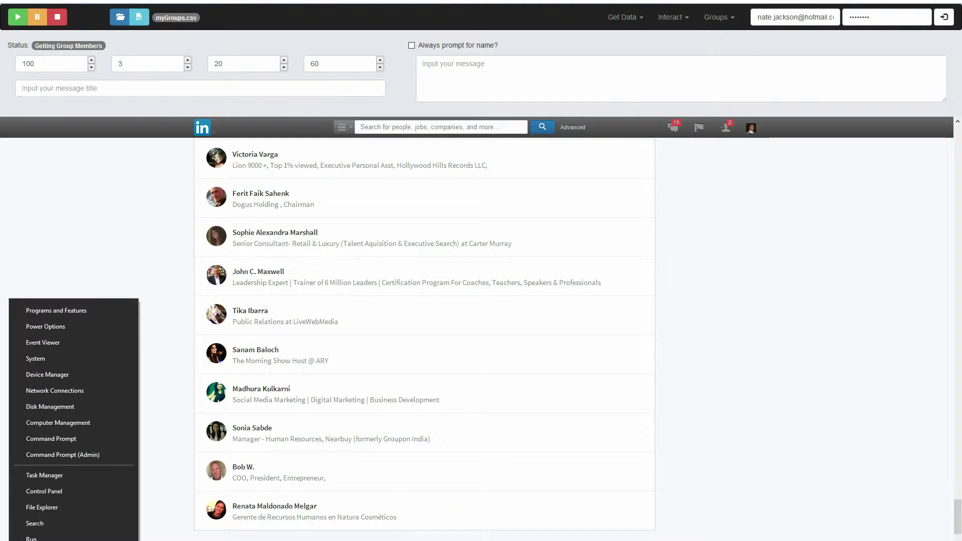
{"action": "left_click", "coordinate": [52, 512]}
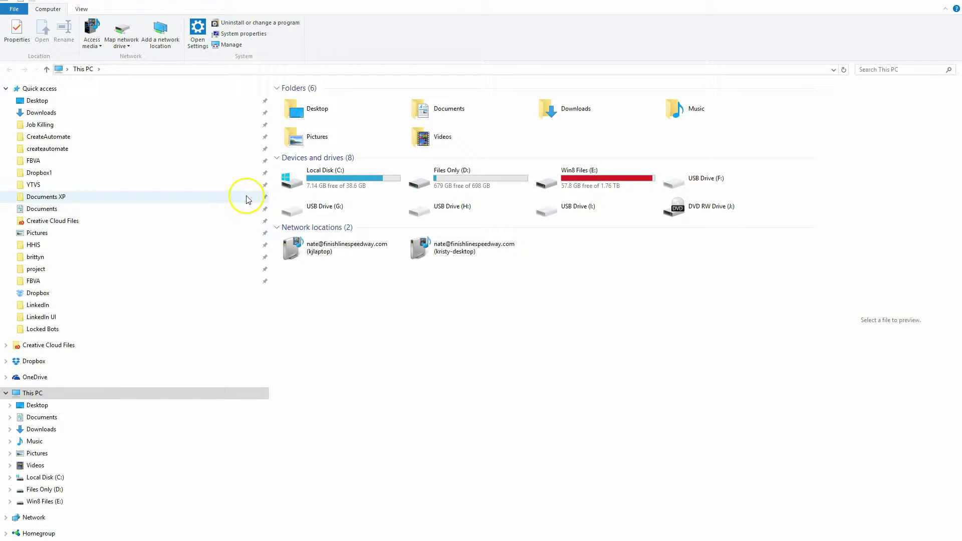
{"action": "left_click", "coordinate": [125, 140]}
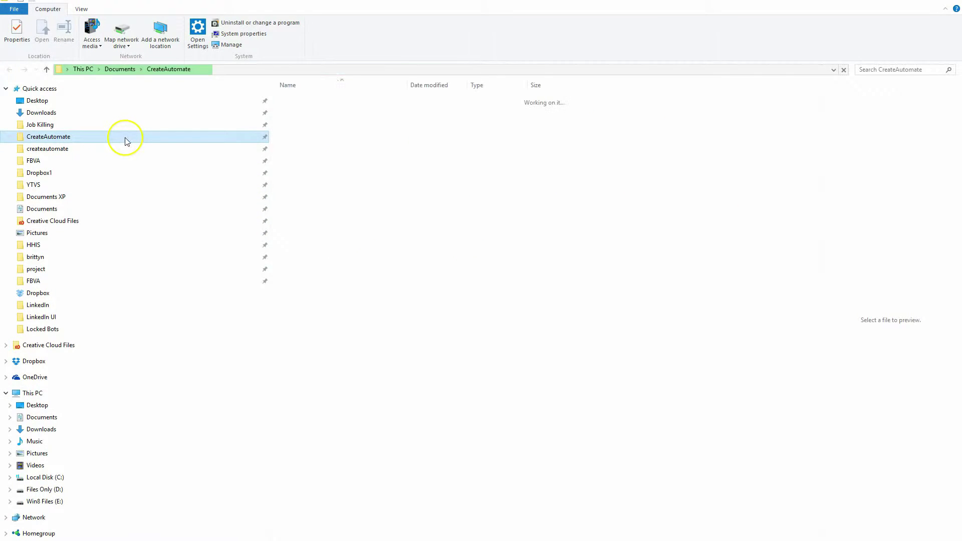
{"action": "left_click", "coordinate": [288, 103]}
{"action": "double_click", "coordinate": [288, 103]}
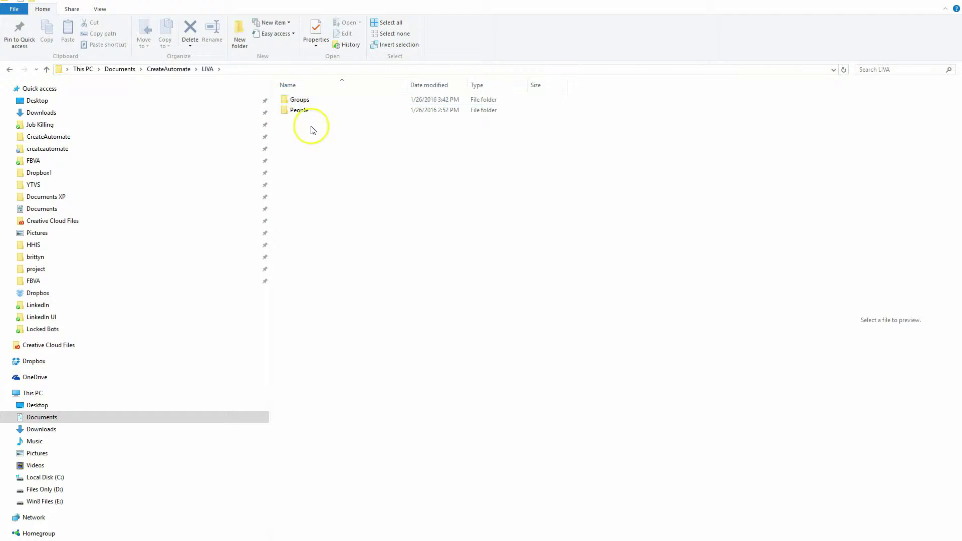
{"action": "double_click", "coordinate": [300, 100]}
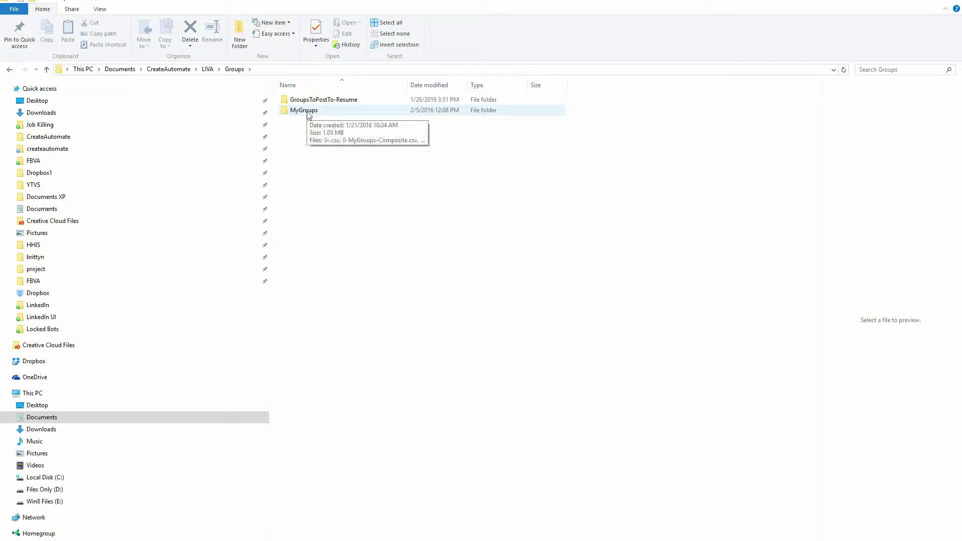
{"action": "left_click", "coordinate": [303, 111]}
{"action": "double_click", "coordinate": [304, 110]}
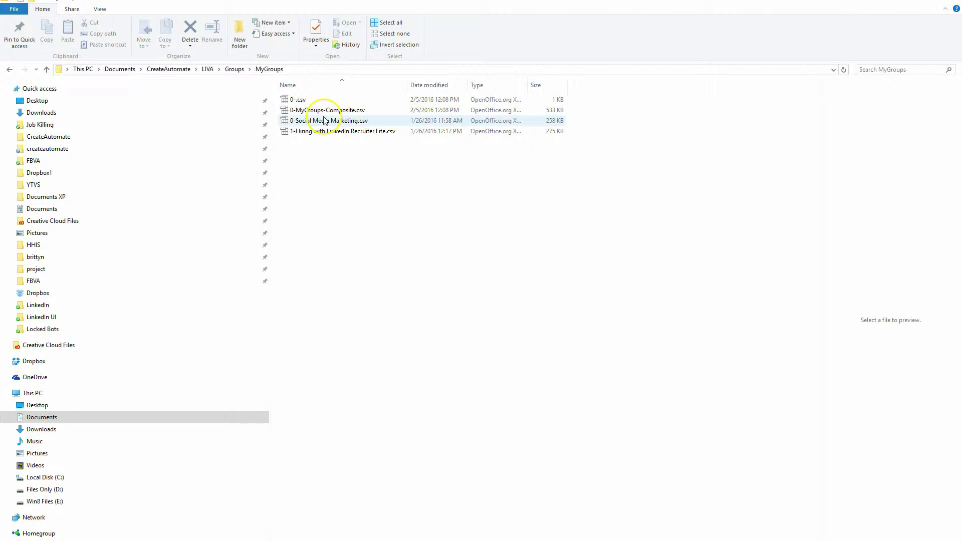
Delete all four CSV files in the MyGroups folder and switch back to the LinkedIn assistant
{"action": "left_click", "coordinate": [286, 103]}
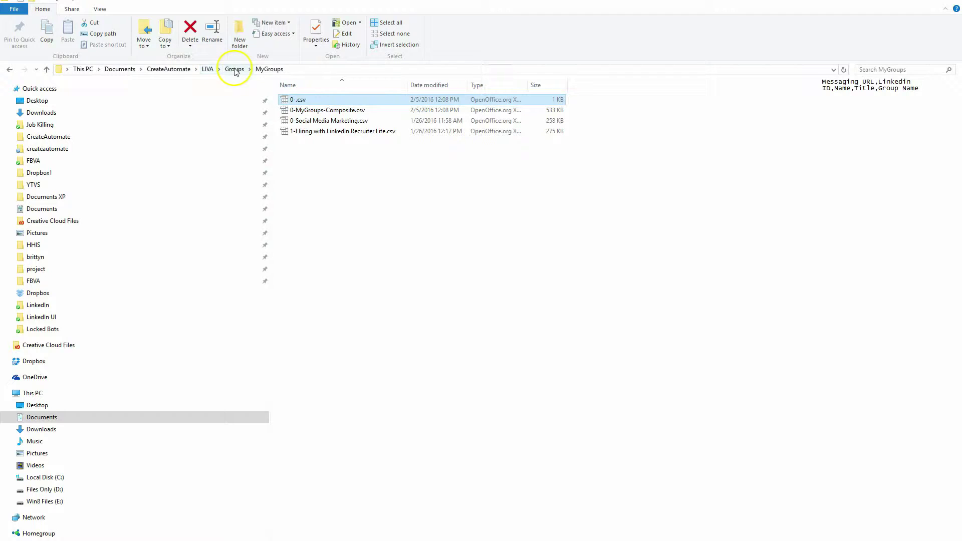
{"action": "left_click", "coordinate": [303, 100]}
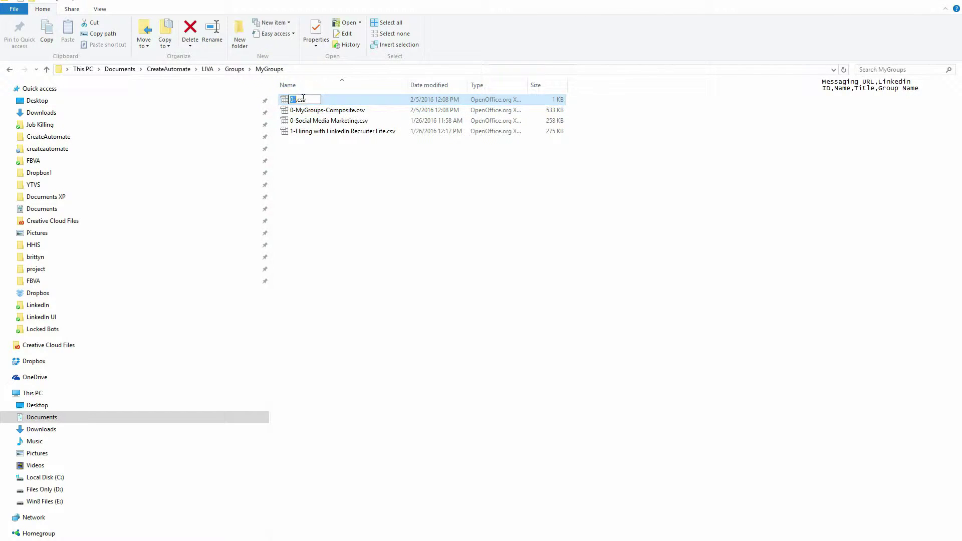
{"action": "key", "text": "Return"}
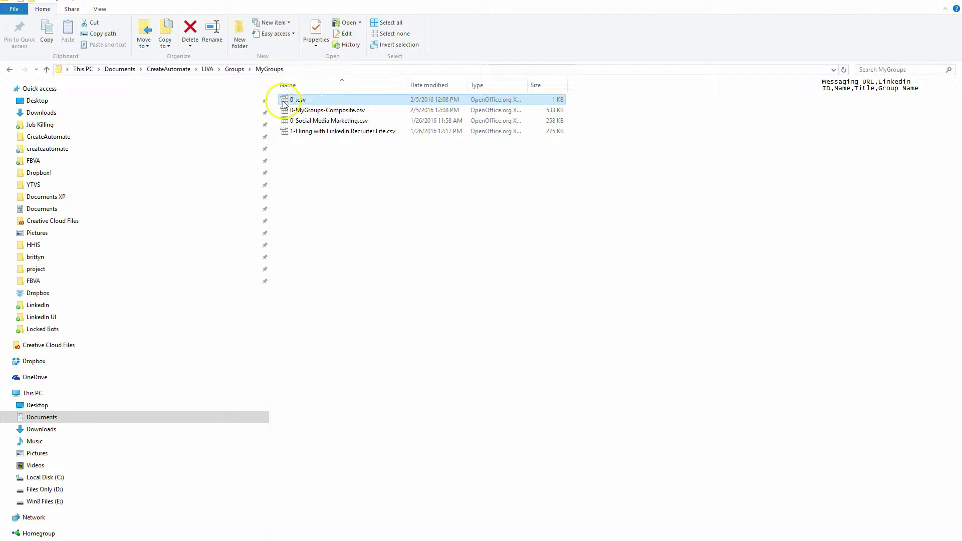
{"action": "left_click", "coordinate": [289, 135], "text": "shift"}
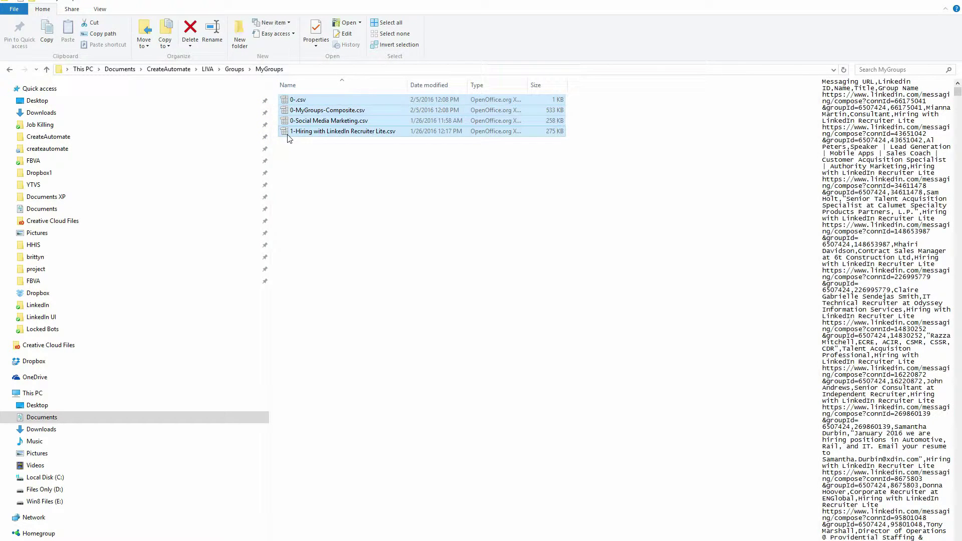
{"action": "key", "text": "Delete"}
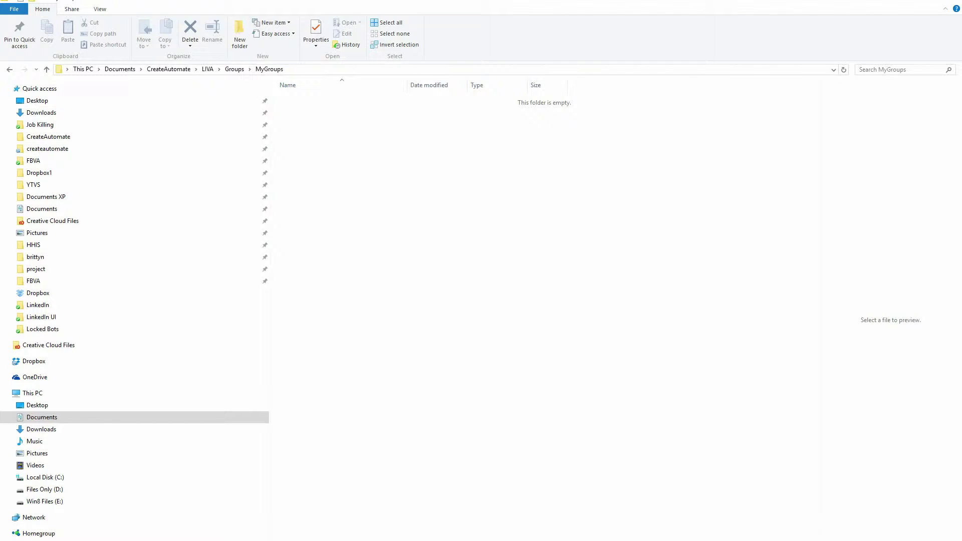
{"action": "mouse_move", "coordinate": [829, 540]}
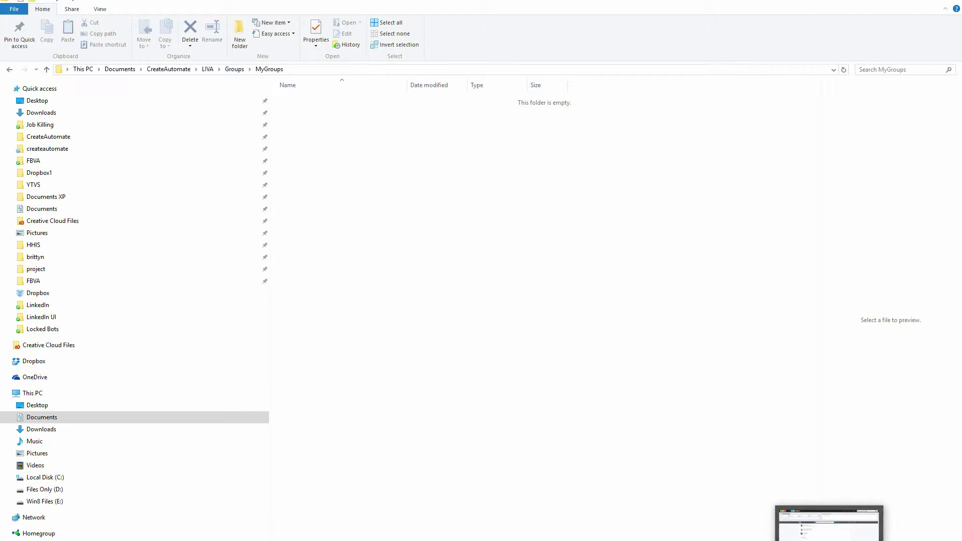
{"action": "left_click", "coordinate": [829, 524]}
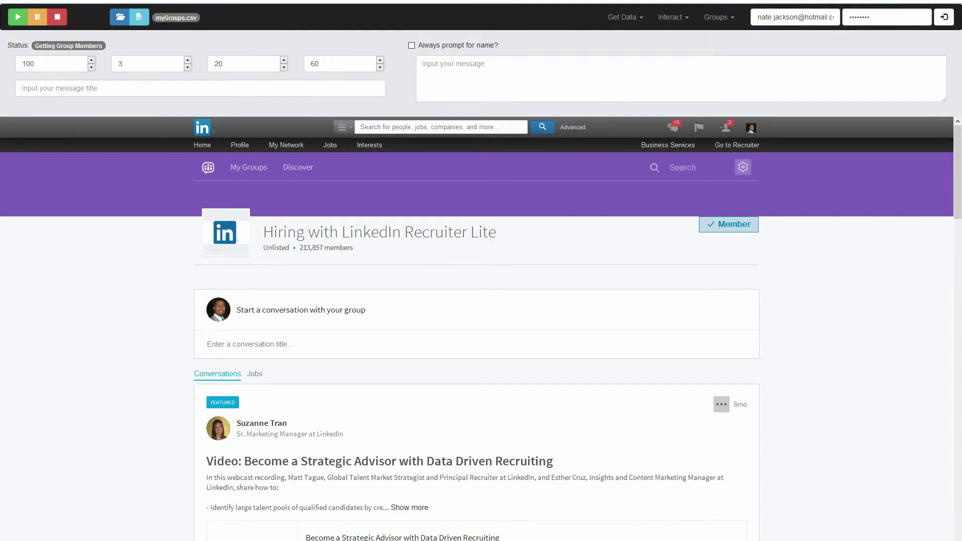
Switch to the MyGroups folder and open 1-Social Media Marketing.csv in OpenOffice Calc as comma-separated Unicode (UTF-8) text
{"action": "mouse_move", "coordinate": [311, 540]}
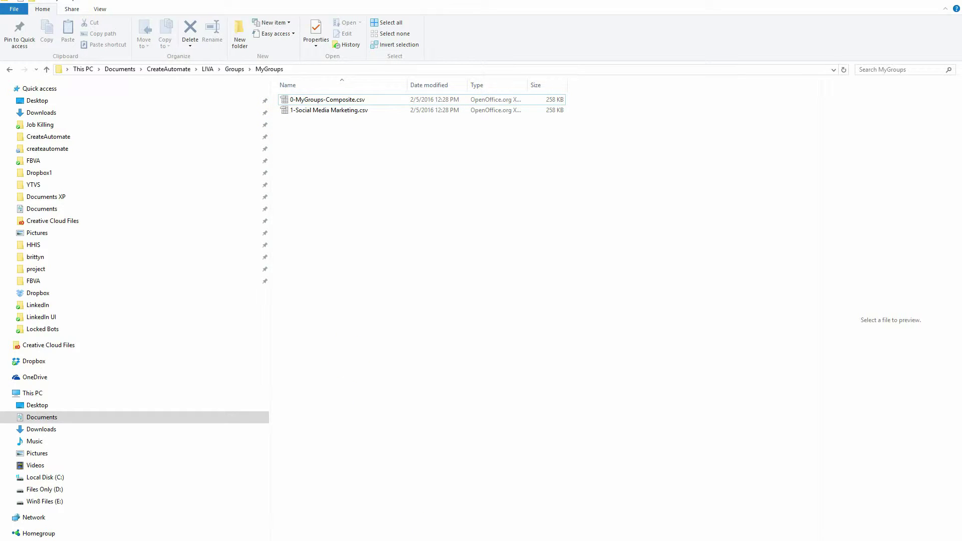
{"action": "left_click", "coordinate": [829, 521]}
{"action": "left_click", "coordinate": [322, 111]}
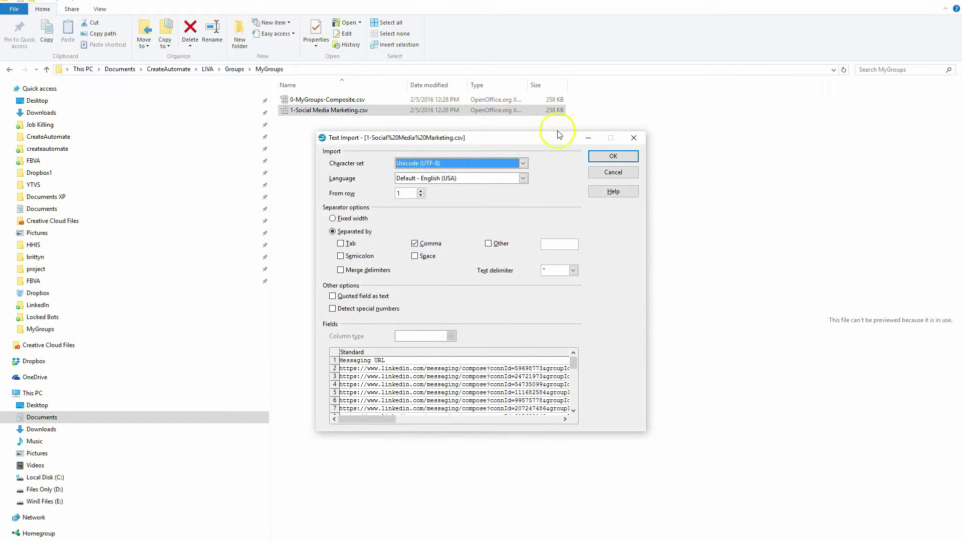
{"action": "left_click", "coordinate": [602, 158]}
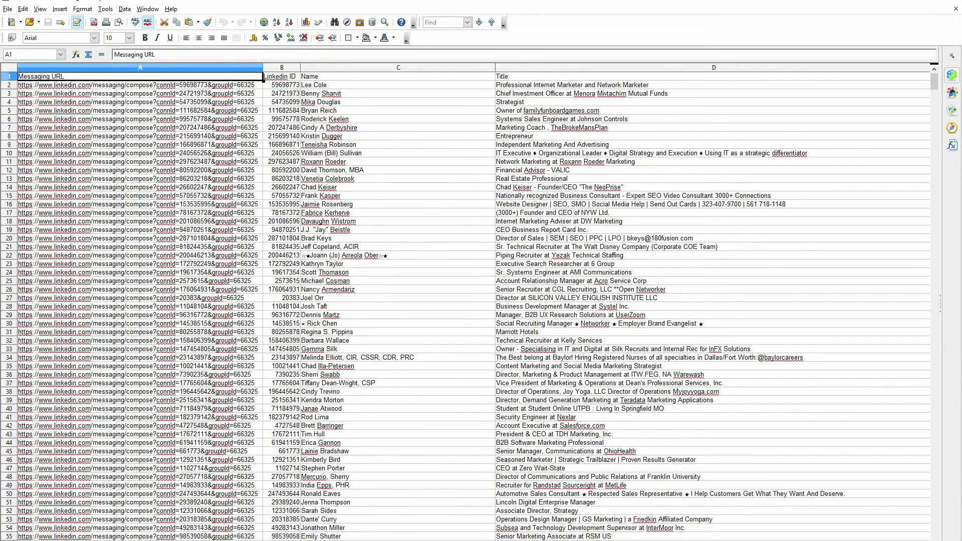
Examine the sheet's columns from Messaging URL across to Group Name and close the spreadsheet
{"action": "scroll", "coordinate": [486, 539], "scroll_direction": "right", "scroll_amount": 1}
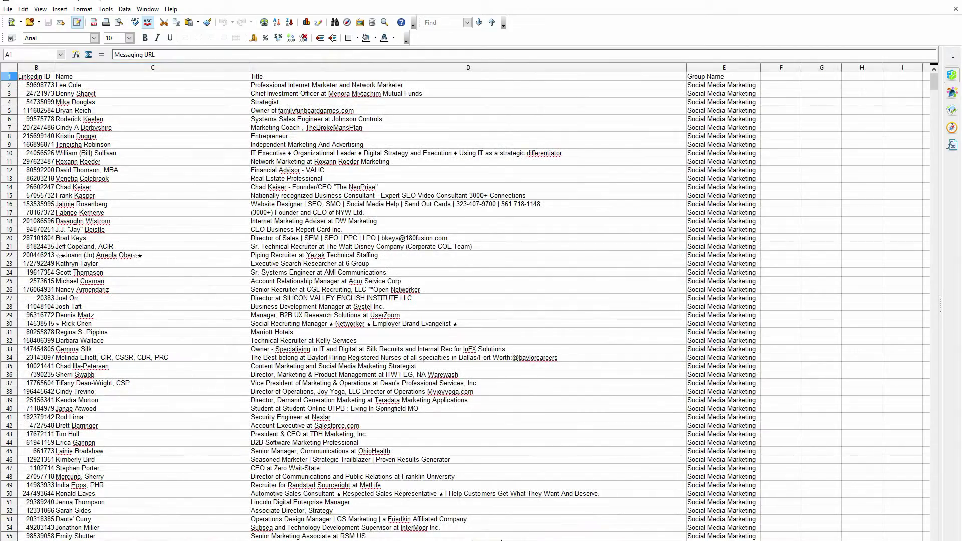
{"action": "left_click_drag", "start_coordinate": [486, 540], "coordinate": [427, 540]}
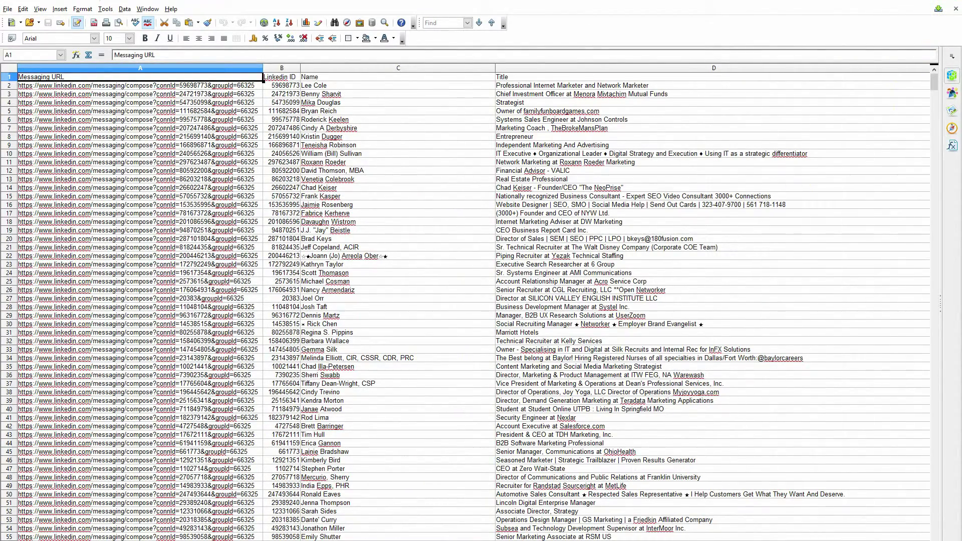
{"action": "left_click", "coordinate": [955, 9]}
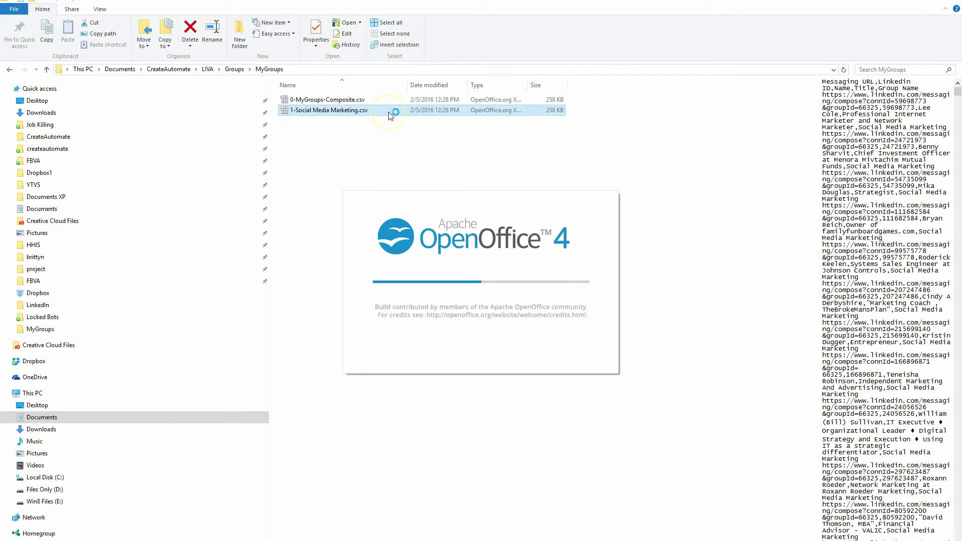
Reopen 1-Social Media Marketing.csv, examine the member rows down to the last entry, and close it
{"action": "left_click", "coordinate": [598, 162]}
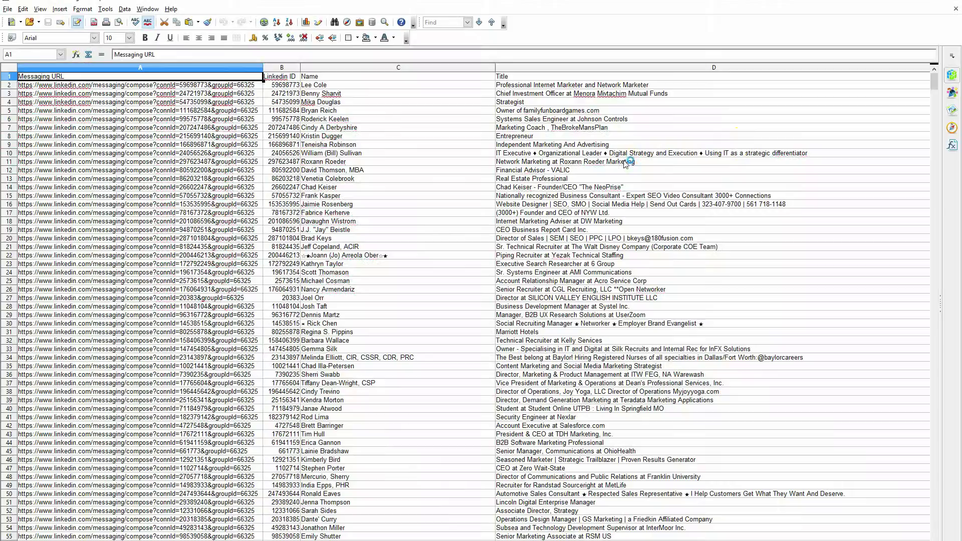
{"action": "left_click_drag", "start_coordinate": [932, 85], "coordinate": [932, 530]}
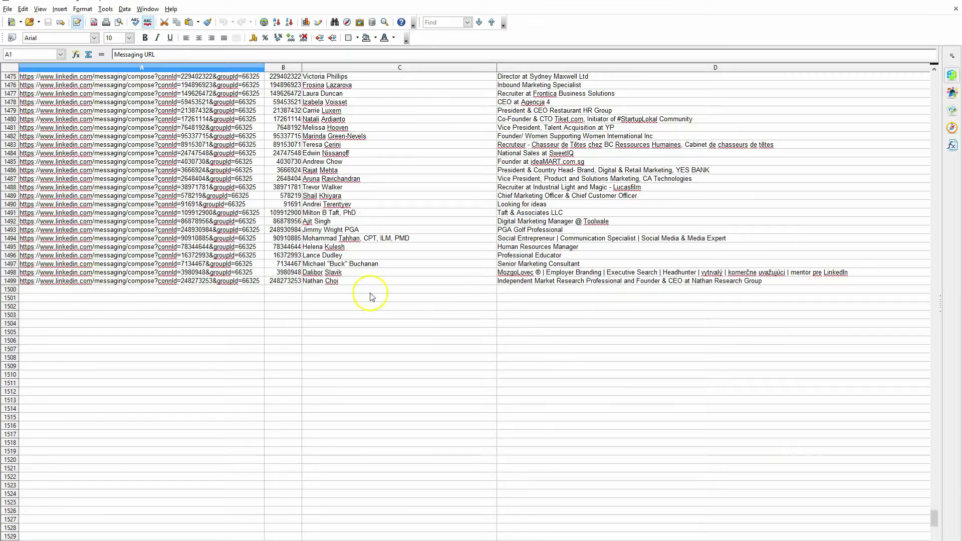
{"action": "left_click_drag", "start_coordinate": [931, 509], "coordinate": [932, 74]}
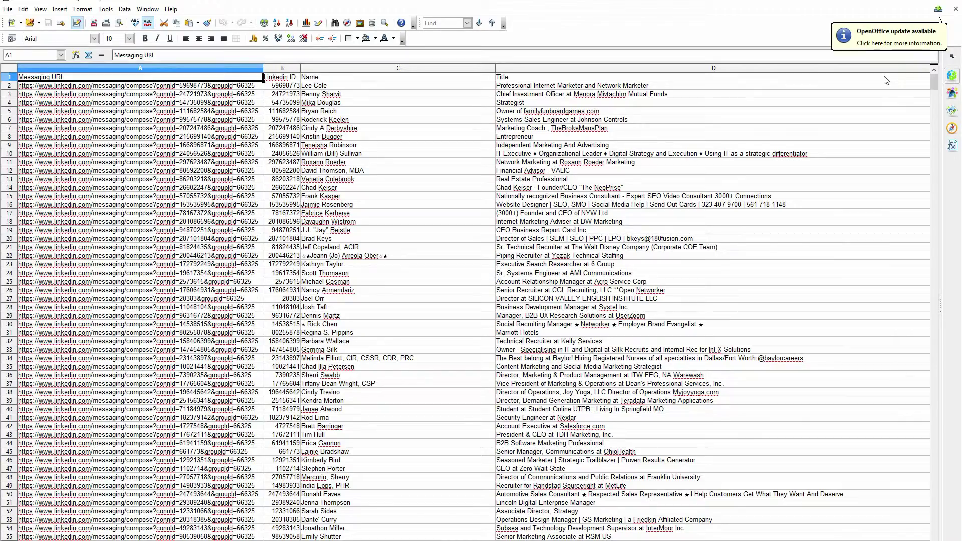
{"action": "left_click", "coordinate": [933, 81]}
{"action": "left_click_drag", "start_coordinate": [932, 84], "coordinate": [750, 64]}
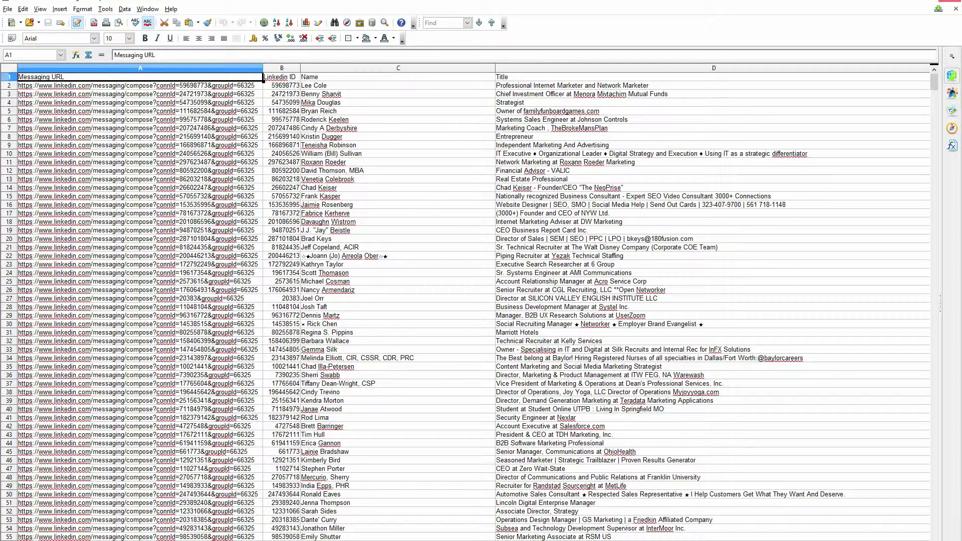
{"action": "key", "text": "ctrl+q"}
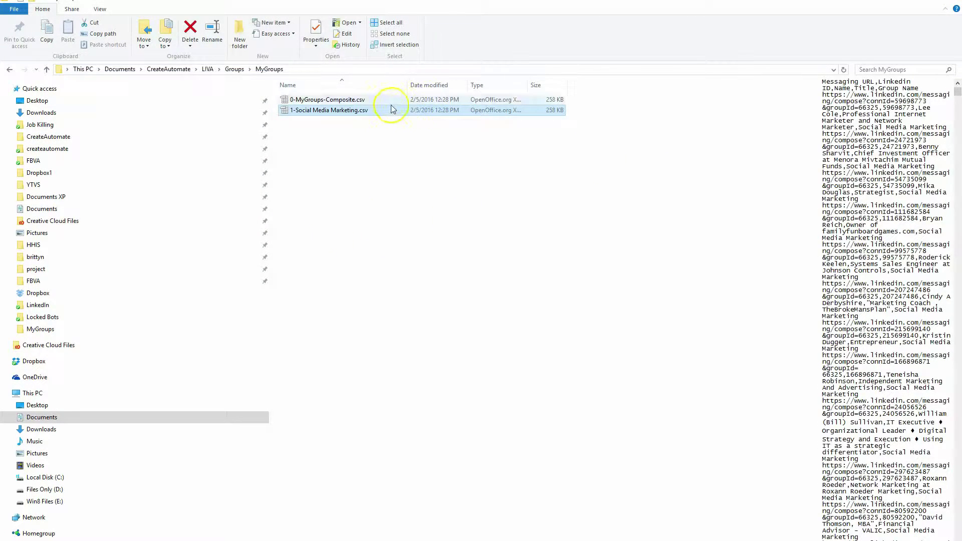
Preview 0-MyGroups-Composite.csv, check the group run's progress in the LinkedIn assistant, and return to the MyGroups folder
{"action": "left_click", "coordinate": [316, 100]}
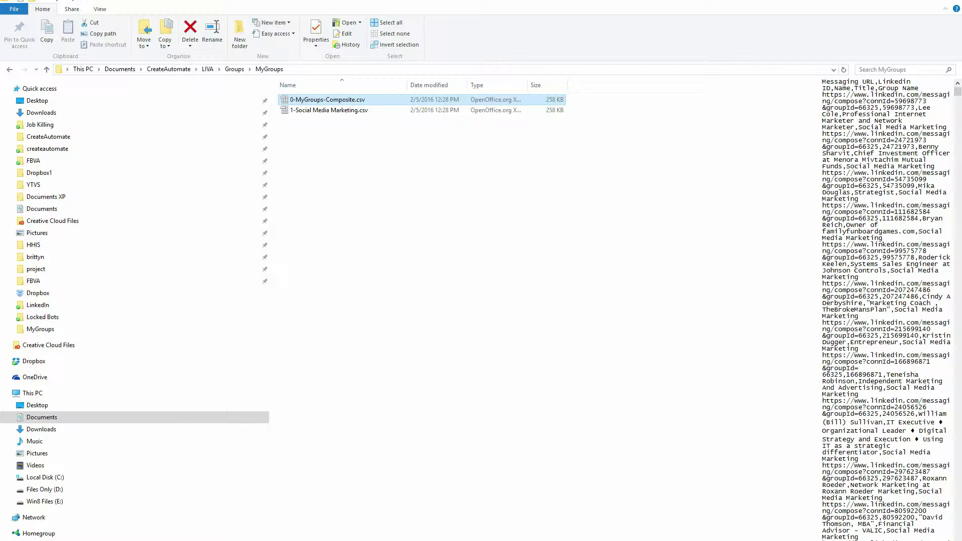
{"action": "key", "text": "alt+Tab"}
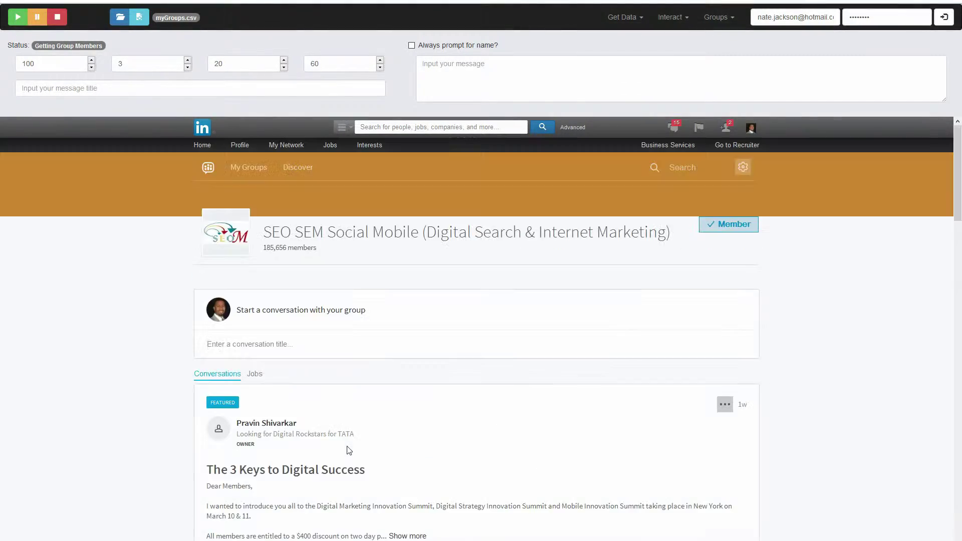
{"action": "left_click", "coordinate": [363, 422]}
{"action": "left_click", "coordinate": [320, 242]}
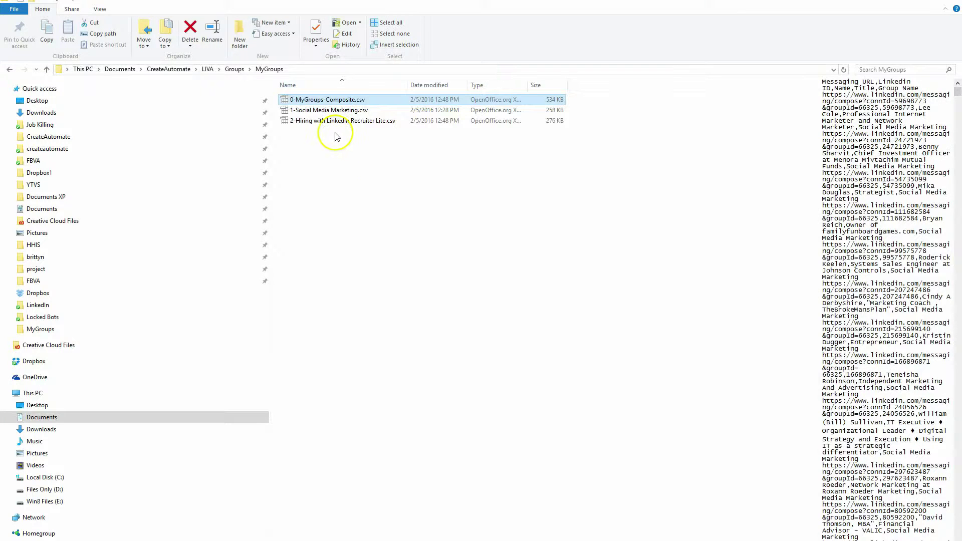
Preview 2-Hiring with LinkedIn Recruiter Lite.csv and open it in OpenOffice Calc with the current text import settings
{"action": "left_click", "coordinate": [336, 123]}
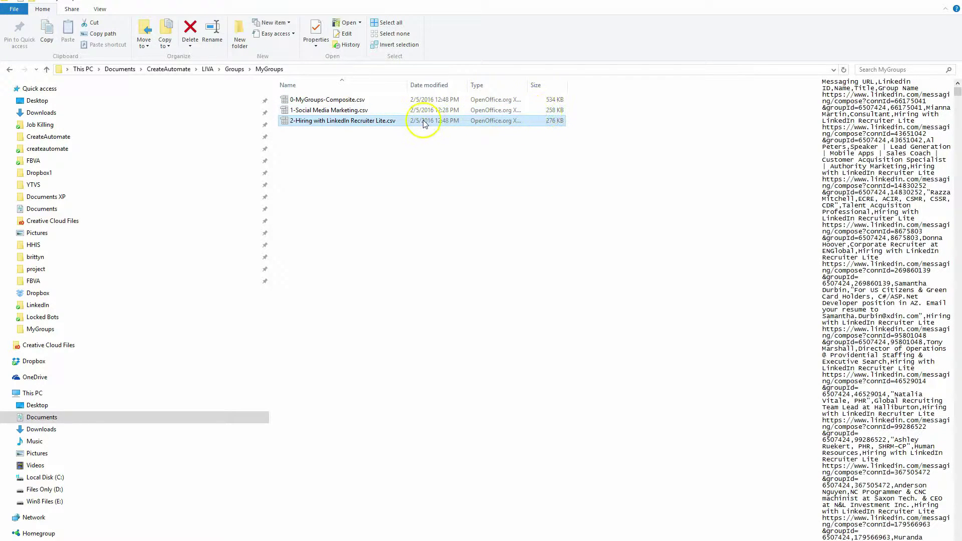
{"action": "double_click", "coordinate": [335, 126]}
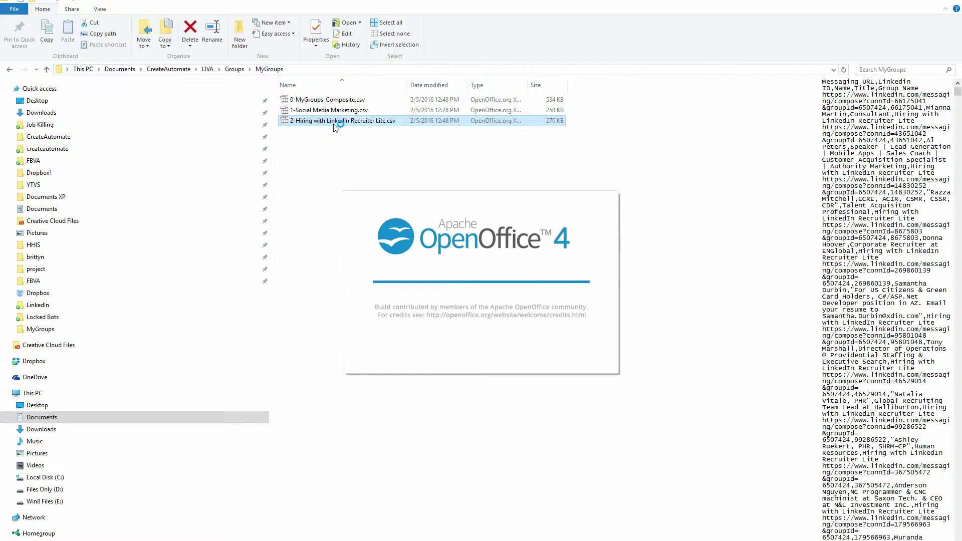
{"action": "left_click", "coordinate": [602, 155]}
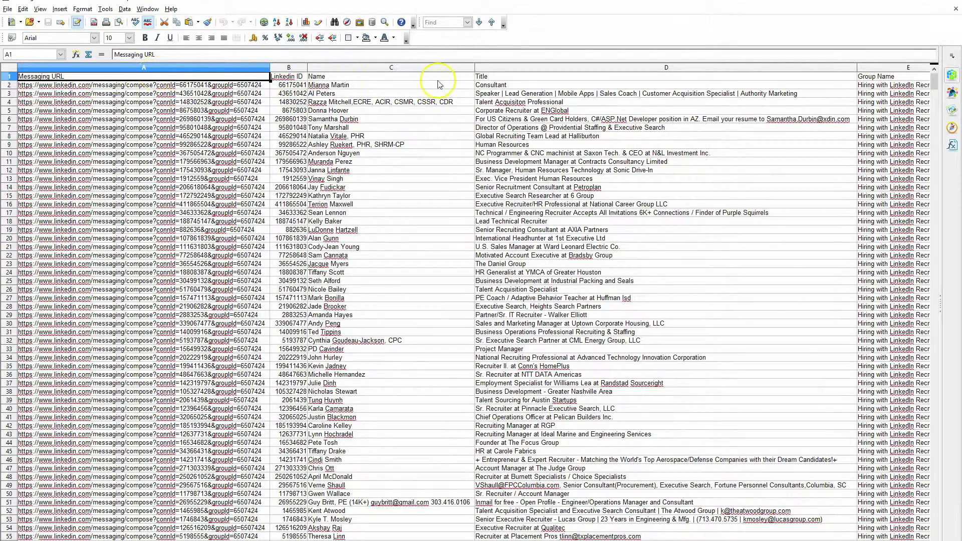
Examine the columns from Linkedin ID across to Group Name and the member rows down to the last entry, and close the spreadsheet
{"action": "left_click", "coordinate": [288, 76]}
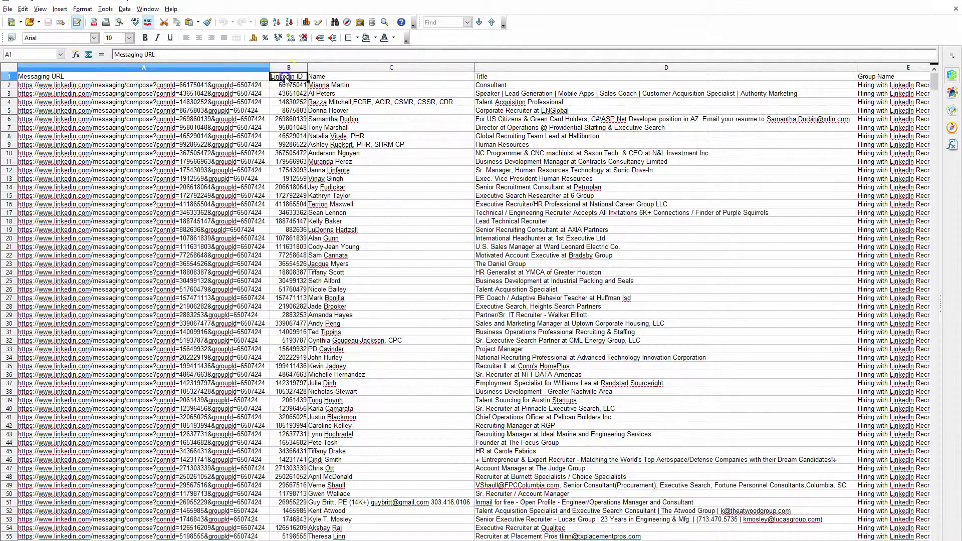
{"action": "left_click", "coordinate": [358, 78]}
{"action": "left_click", "coordinate": [484, 78]}
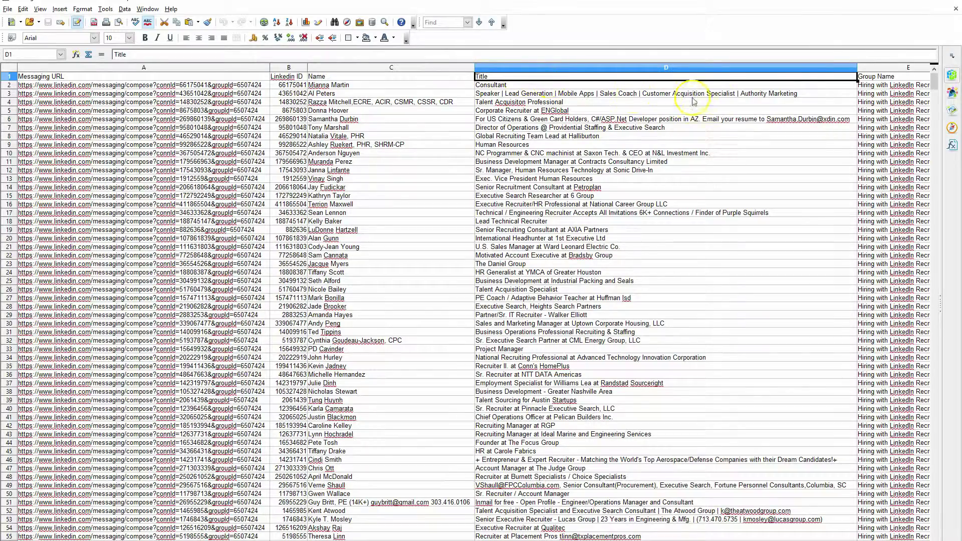
{"action": "left_click", "coordinate": [874, 78]}
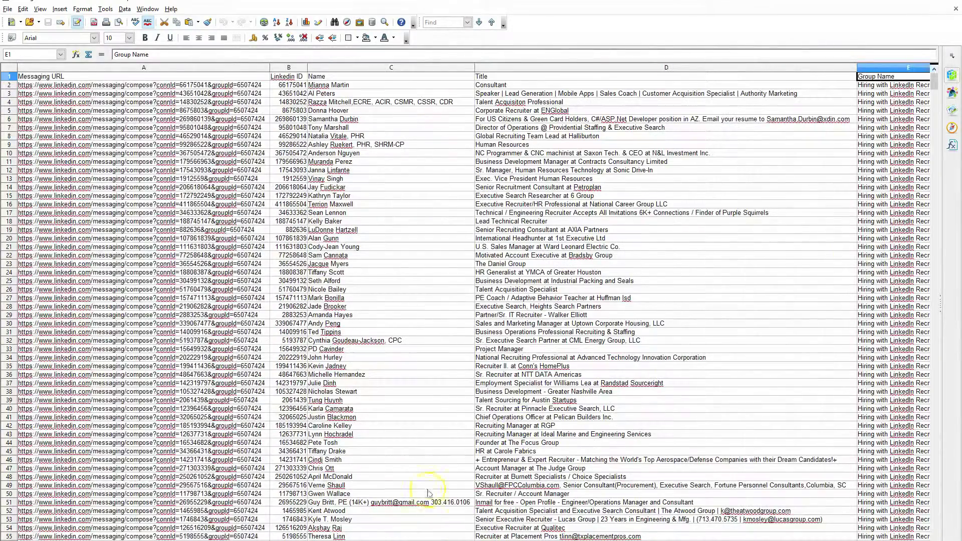
{"action": "left_click_drag", "start_coordinate": [934, 88], "coordinate": [937, 533]}
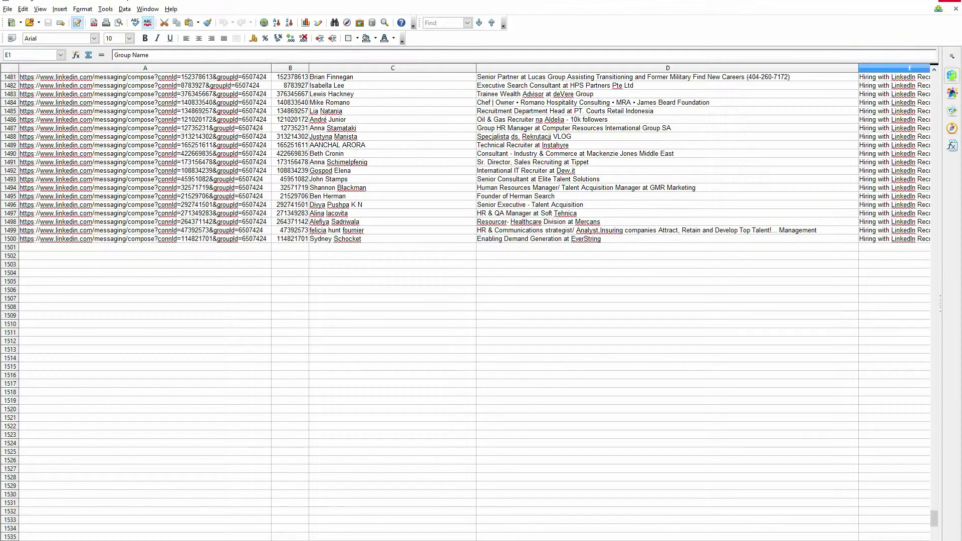
{"action": "key", "text": "alt+F4"}
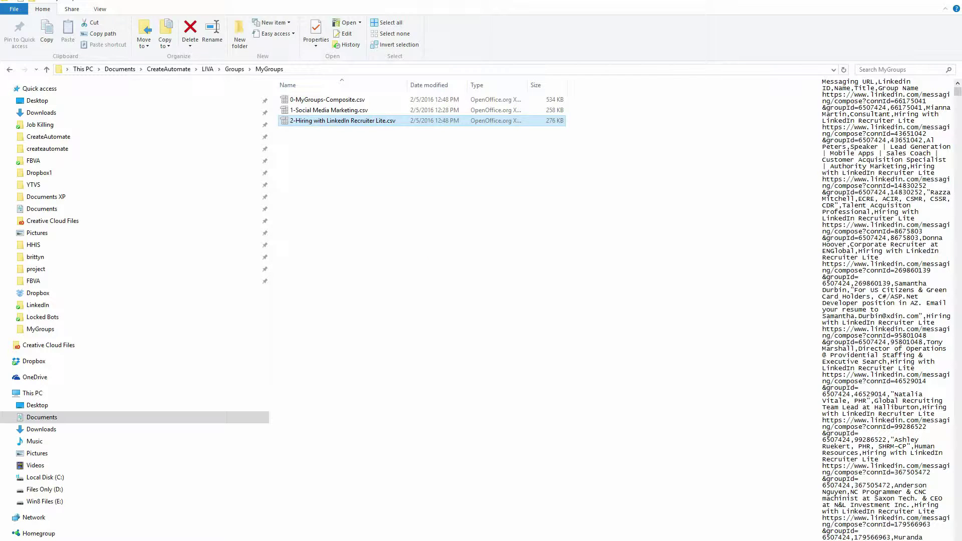
Open 0-MyGroups-Composite.csv from the MyGroups folder in OpenOffice Calc with the current text import settings
{"action": "left_click", "coordinate": [320, 100]}
{"action": "double_click", "coordinate": [320, 103]}
{"action": "left_click", "coordinate": [606, 156]}
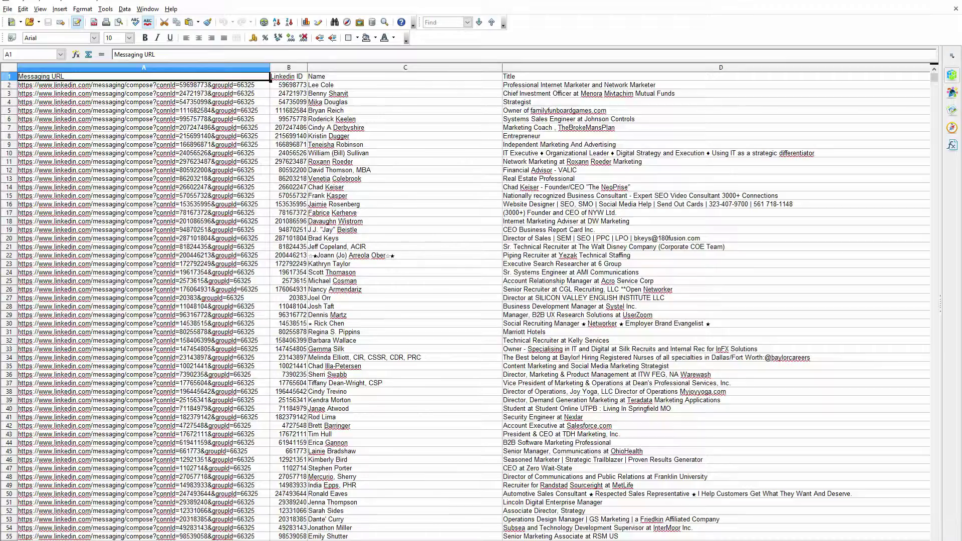
Examine the composite sheet's Group Name column down to the last member row and close the spreadsheet
{"action": "scroll", "coordinate": [516, 520], "scroll_direction": "right", "scroll_amount": 2}
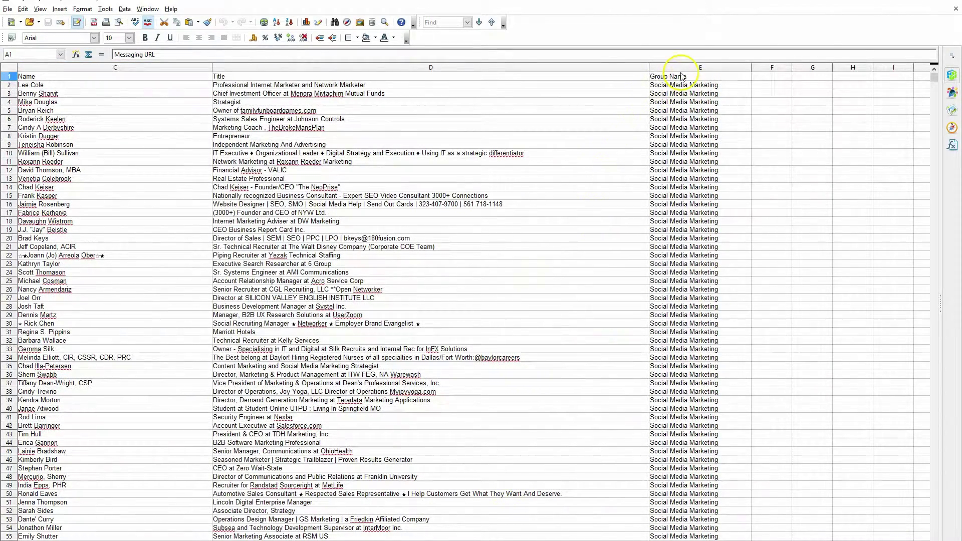
{"action": "left_click", "coordinate": [683, 68]}
{"action": "left_click_drag", "start_coordinate": [933, 80], "coordinate": [934, 530]}
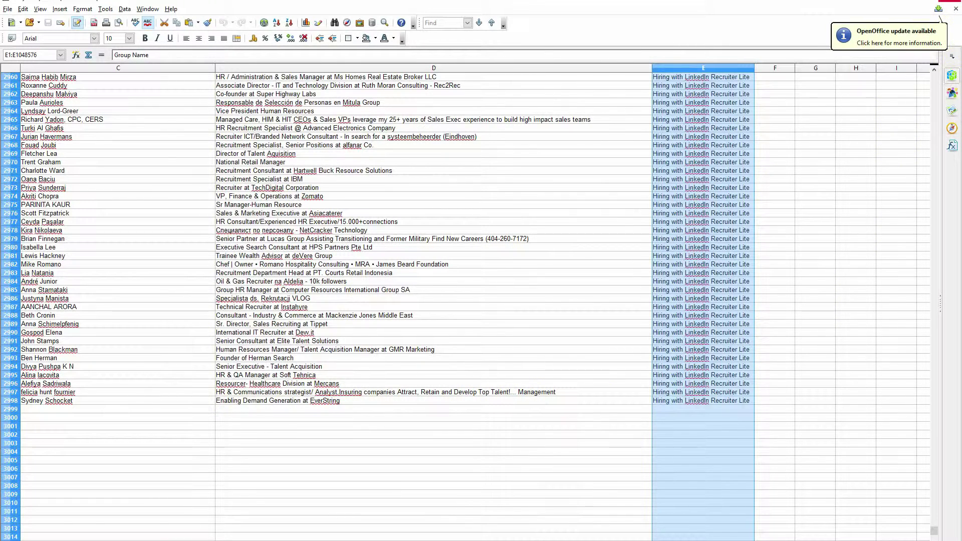
{"action": "key", "text": "ctrl+q"}
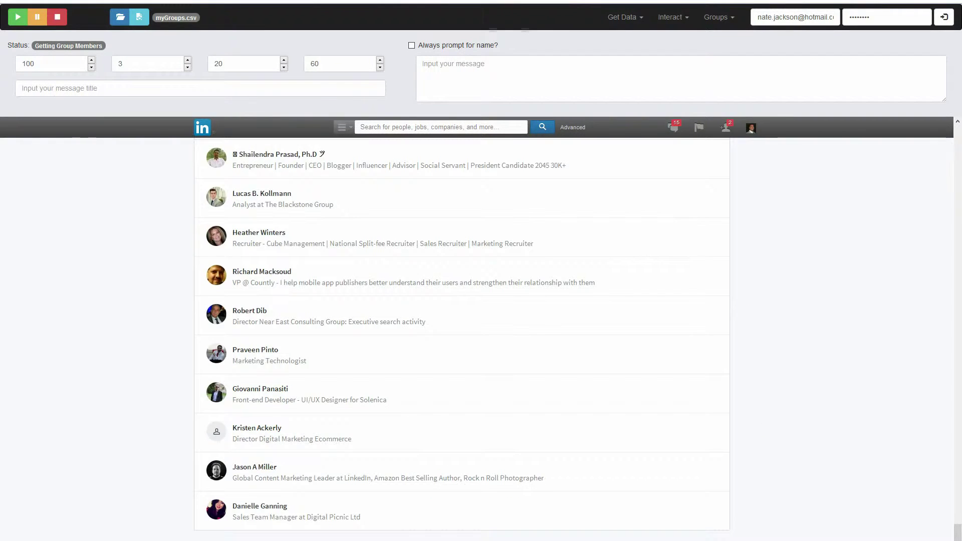
Review the My Groups, Join Groups, Post to Groups and Get Group Members commands in the LinkedIn assistant and stop the member extraction run
{"action": "left_click", "coordinate": [724, 19]}
{"action": "left_click", "coordinate": [691, 39]}
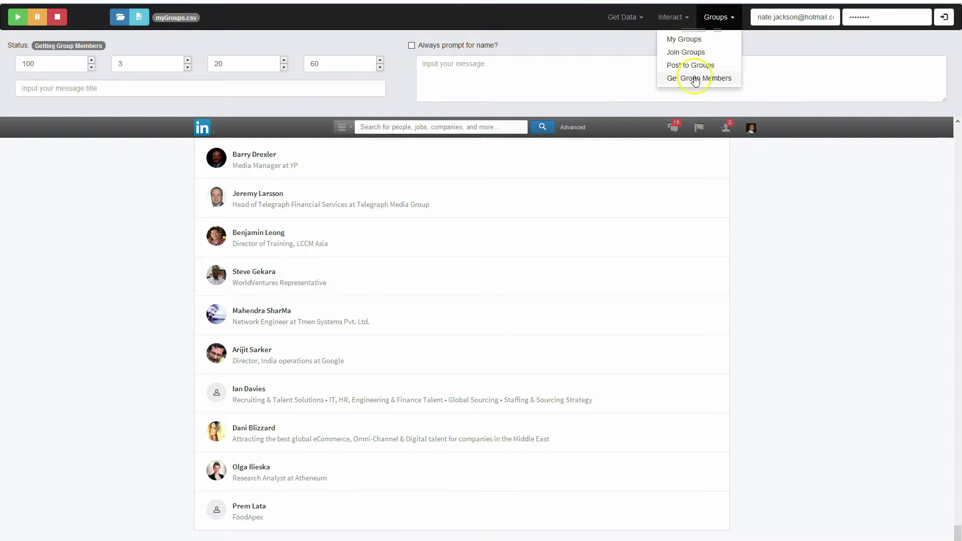
{"action": "left_click", "coordinate": [695, 54]}
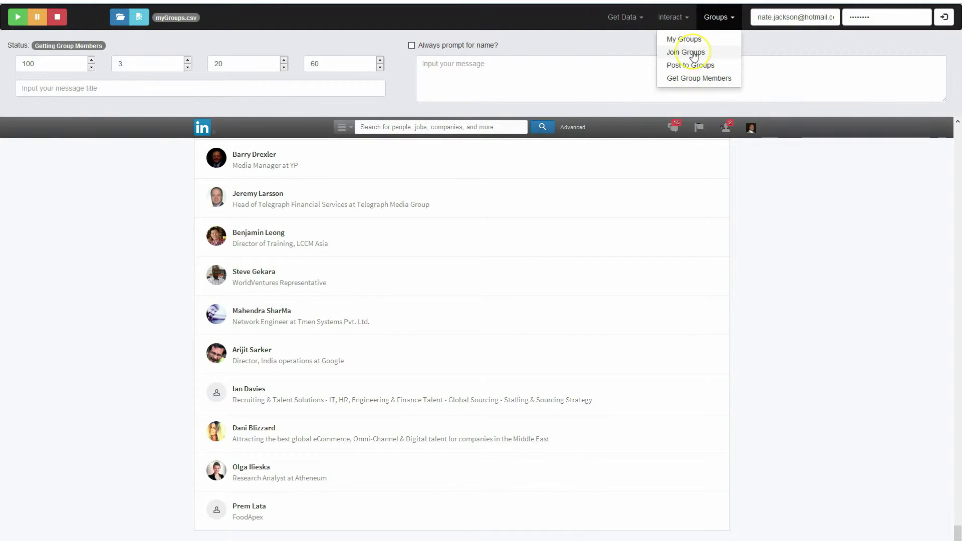
{"action": "left_click", "coordinate": [694, 68]}
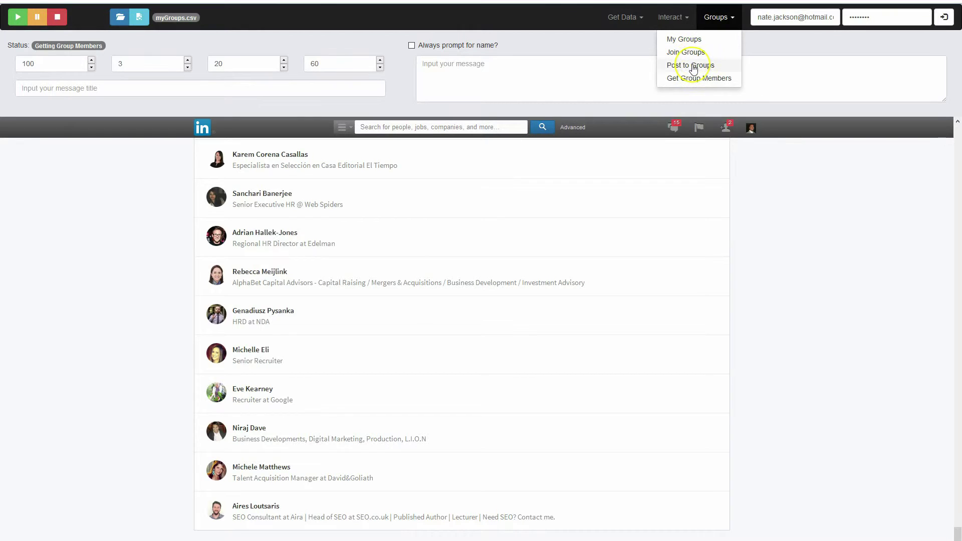
{"action": "left_click", "coordinate": [670, 19]}
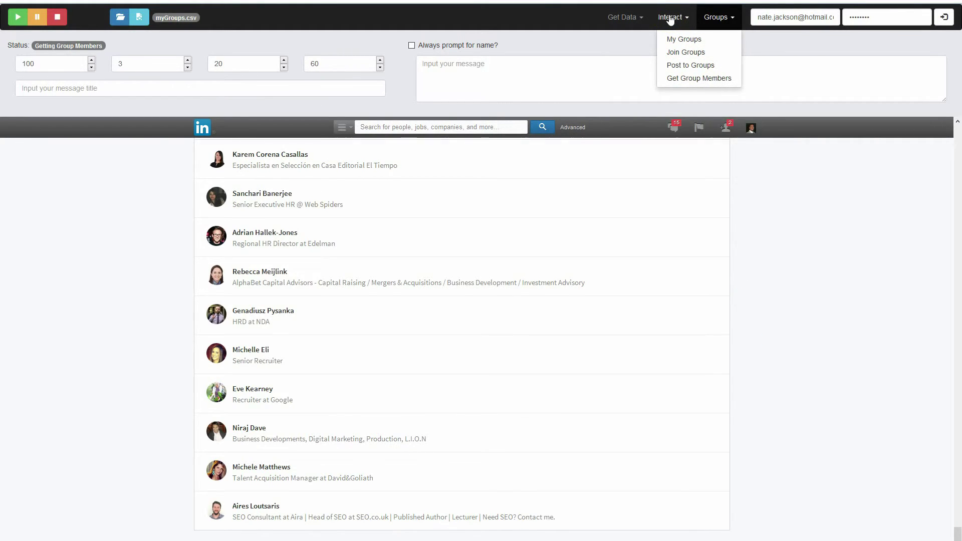
{"action": "left_click", "coordinate": [58, 20]}
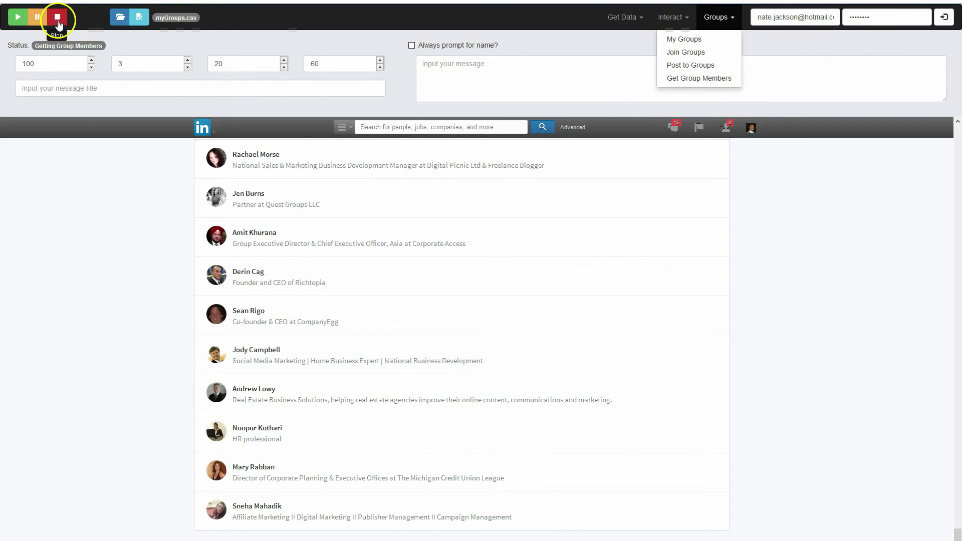